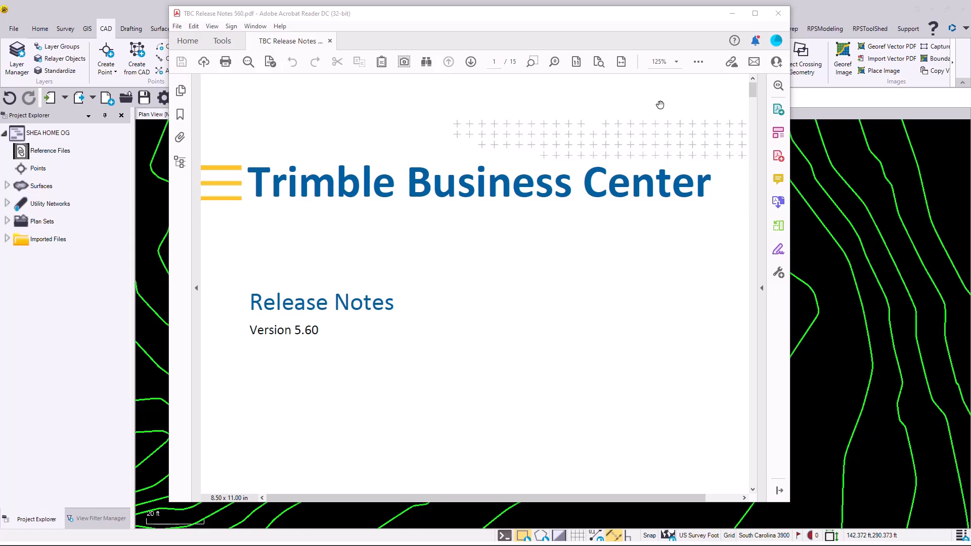
- Minimize the release notes and attach SHEA HOME DESIGN.vce to the project as a reference file
{"action": "left_click", "coordinate": [733, 16]}
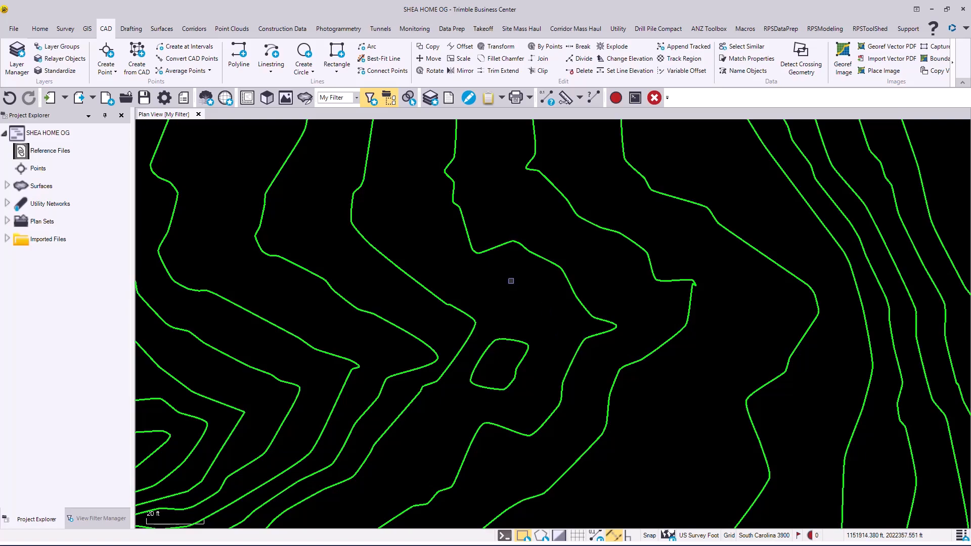
{"action": "scroll", "coordinate": [511, 280], "scroll_direction": "down", "scroll_amount": 5}
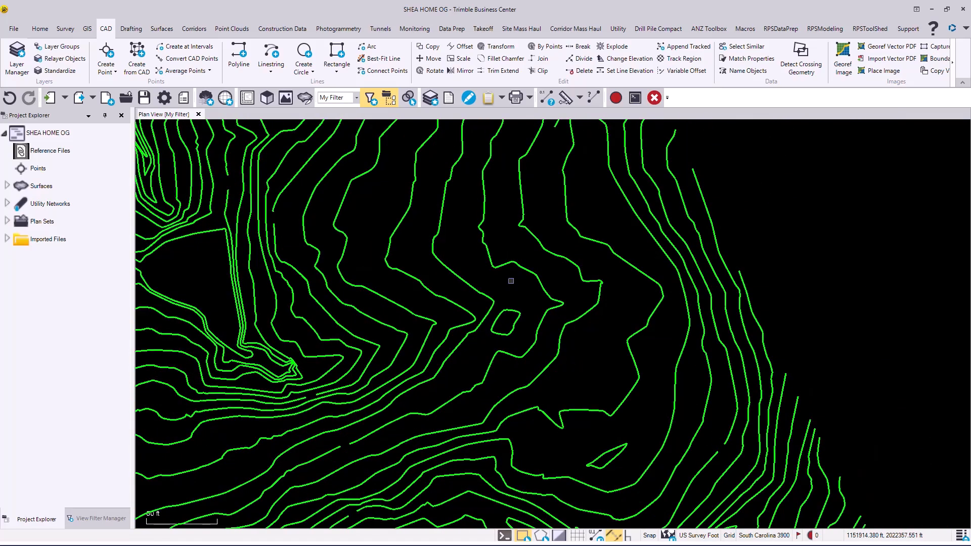
{"action": "scroll", "coordinate": [510, 281], "scroll_direction": "down", "scroll_amount": 1}
{"action": "middle_click_drag", "start_coordinate": [507, 288], "coordinate": [643, 269]}
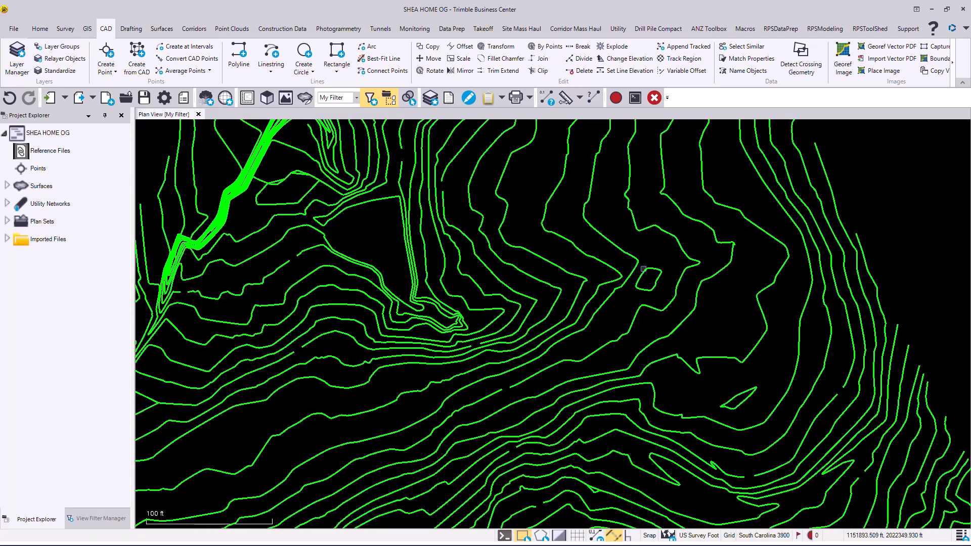
{"action": "left_click", "coordinate": [40, 28]}
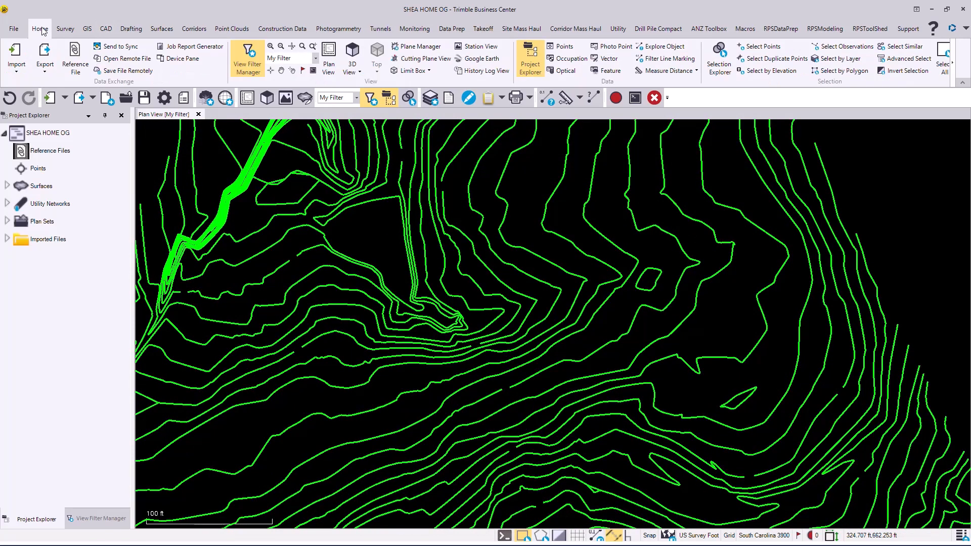
{"action": "left_click", "coordinate": [75, 62]}
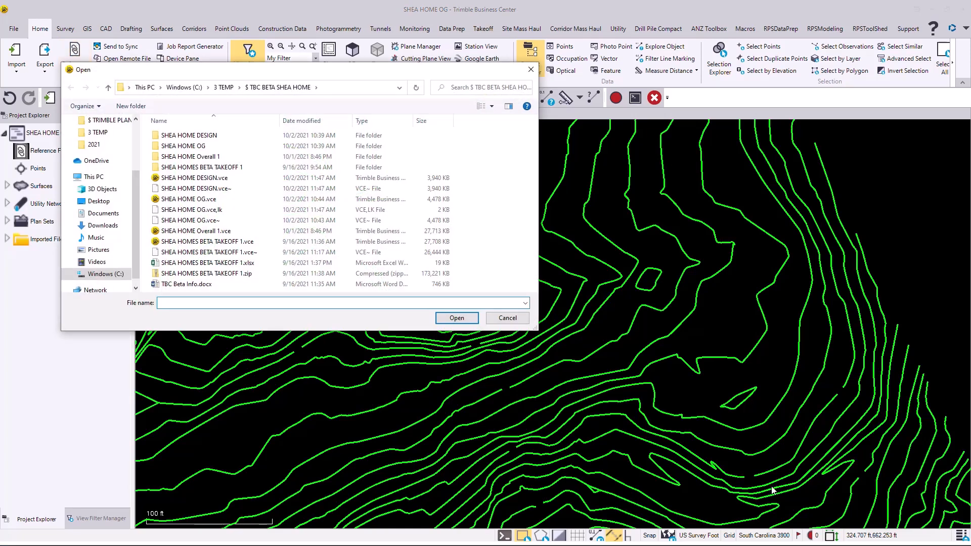
{"action": "left_click", "coordinate": [194, 178]}
{"action": "left_click", "coordinate": [456, 318]}
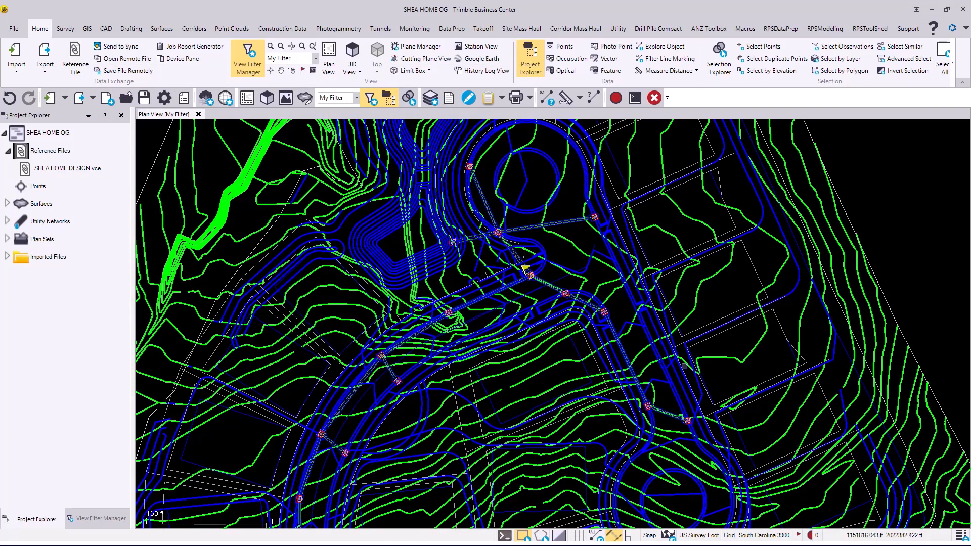
{"action": "scroll", "coordinate": [684, 366], "scroll_direction": "up", "scroll_amount": 1}
{"action": "scroll", "coordinate": [684, 366], "scroll_direction": "down", "scroll_amount": 3}
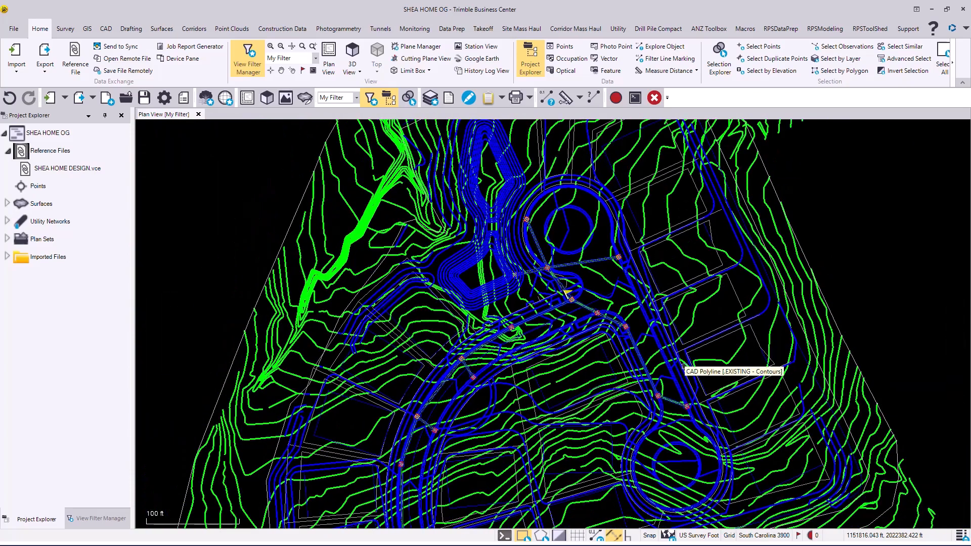
{"action": "scroll", "coordinate": [709, 363], "scroll_direction": "up", "scroll_amount": 3}
{"action": "scroll", "coordinate": [710, 363], "scroll_direction": "up", "scroll_amount": 1}
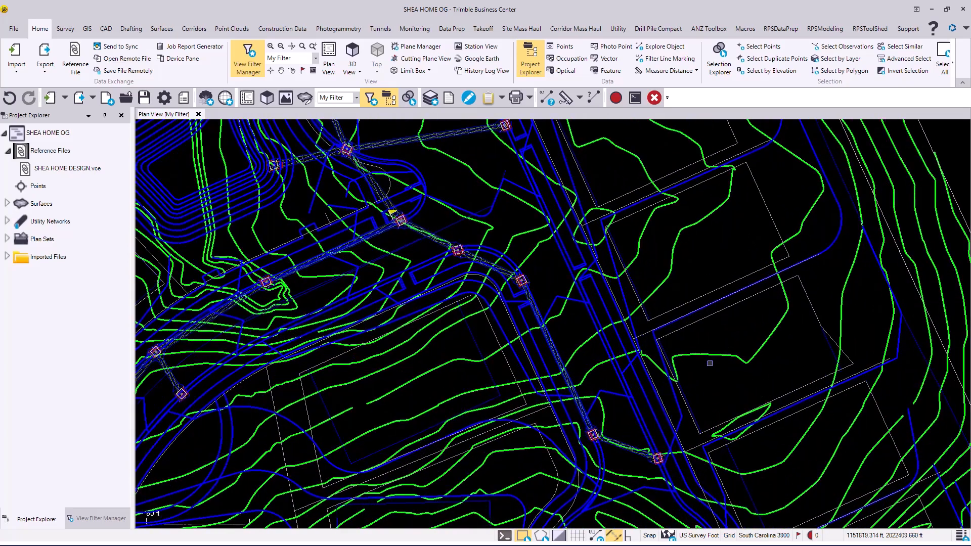
{"action": "middle_click_drag", "start_coordinate": [703, 348], "coordinate": [520, 393]}
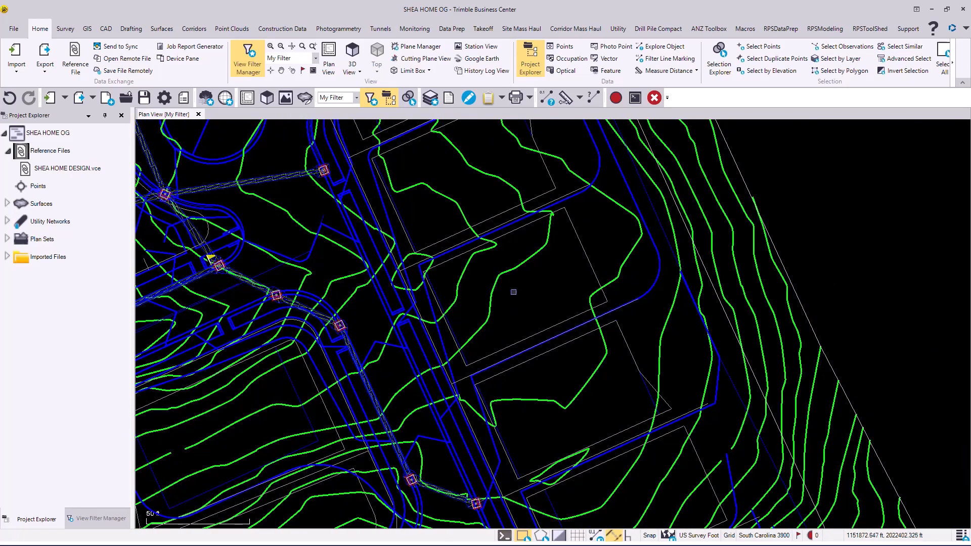
{"action": "left_click", "coordinate": [135, 30]}
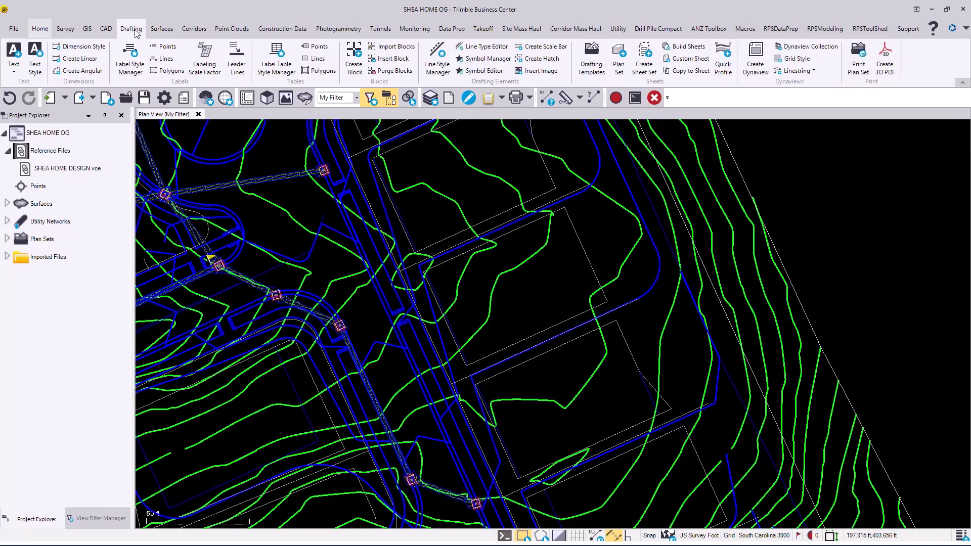
{"action": "left_click", "coordinate": [106, 30]}
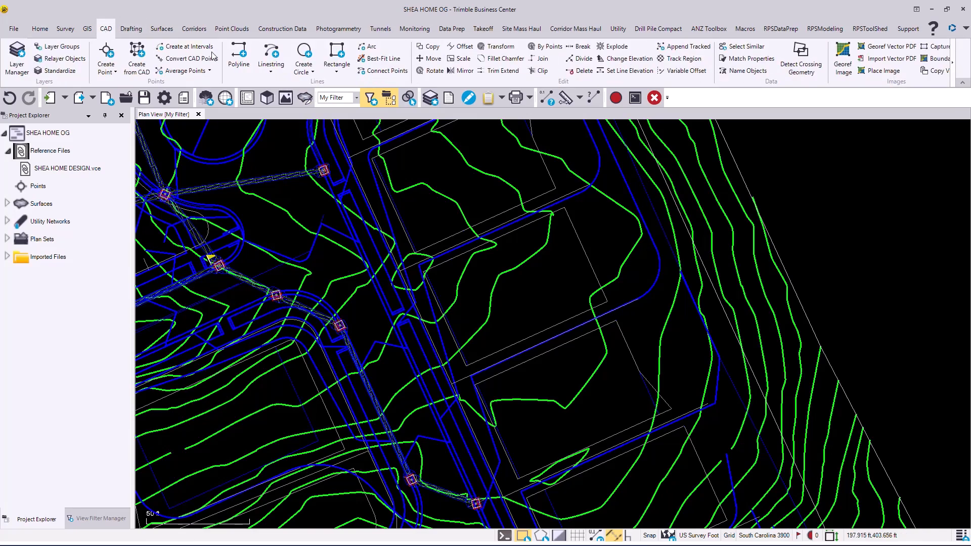
{"action": "left_click", "coordinate": [239, 46]}
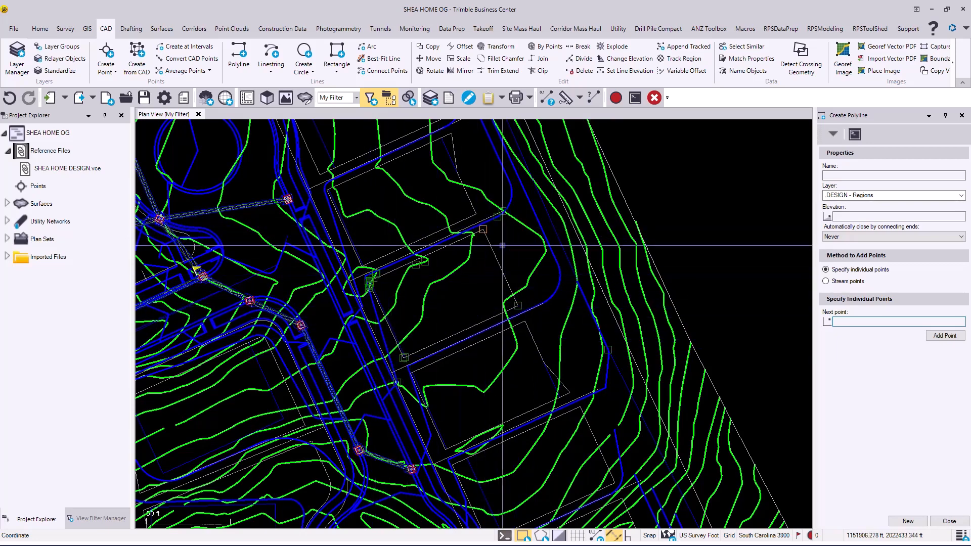
{"action": "left_click", "coordinate": [949, 521]}
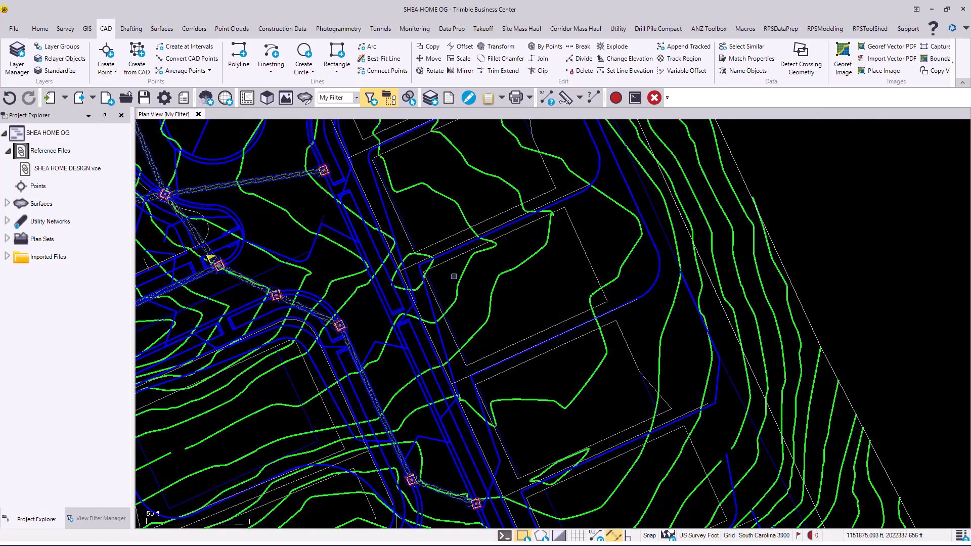
- Turn on the color override for the SHEA HOME DESIGN.vce reference file
{"action": "scroll", "coordinate": [433, 268], "scroll_direction": "down", "scroll_amount": 5}
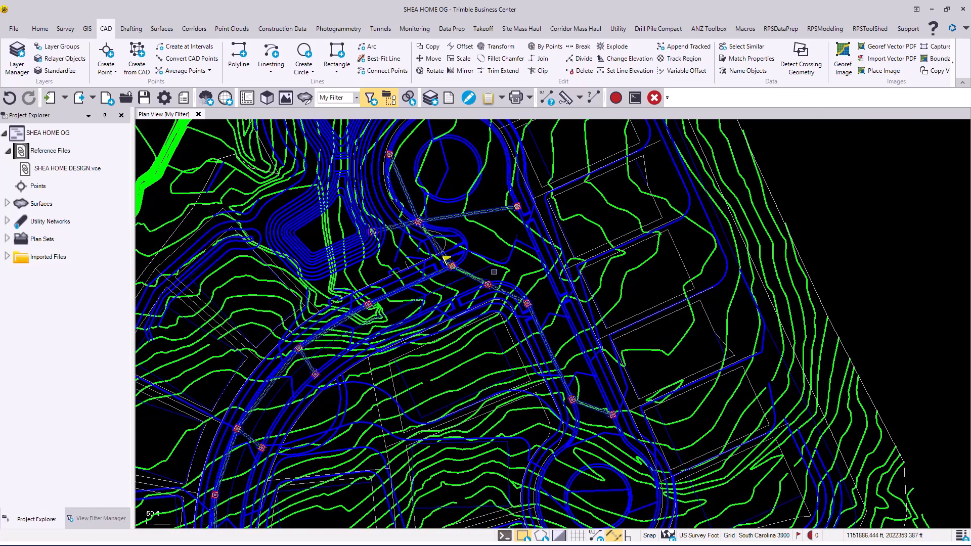
{"action": "right_click", "coordinate": [44, 172]}
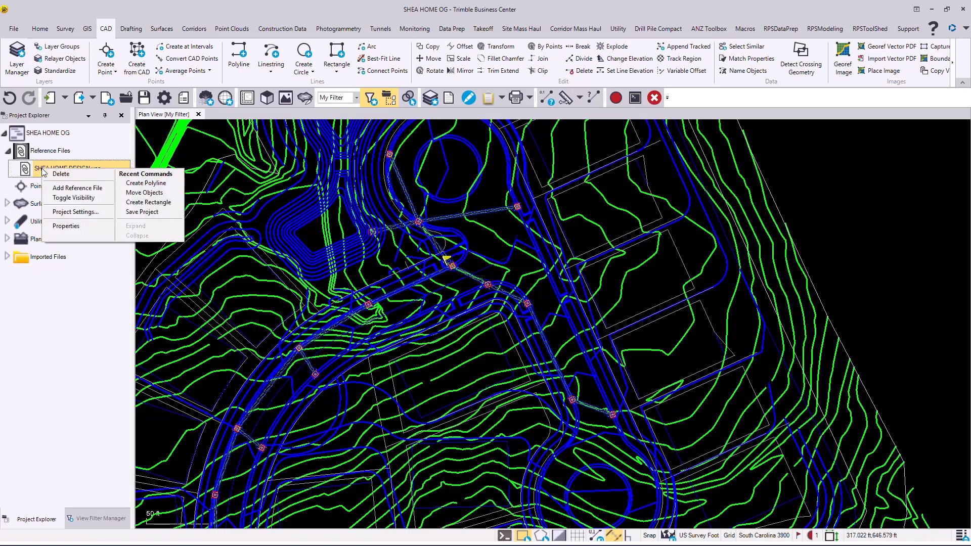
{"action": "left_click", "coordinate": [65, 226]}
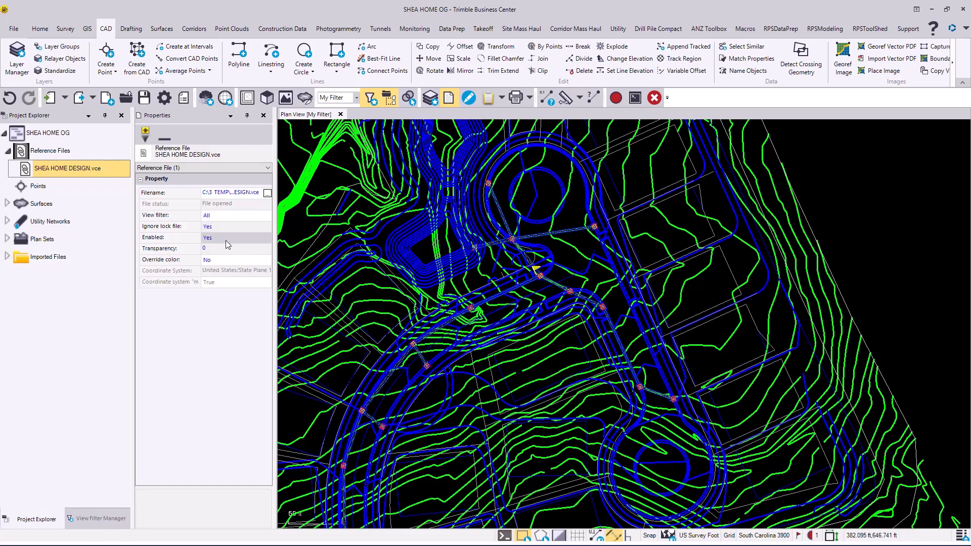
{"action": "left_click", "coordinate": [220, 263]}
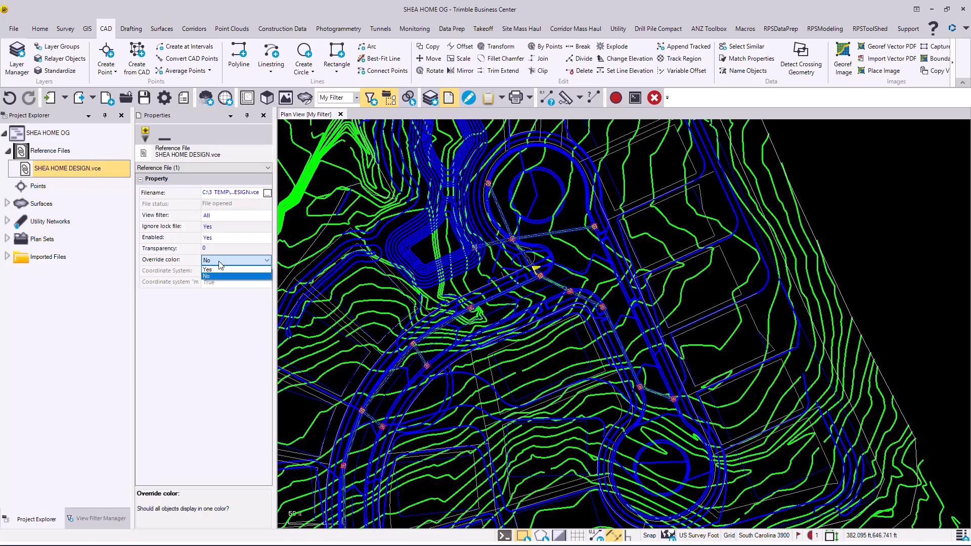
{"action": "left_click", "coordinate": [220, 269]}
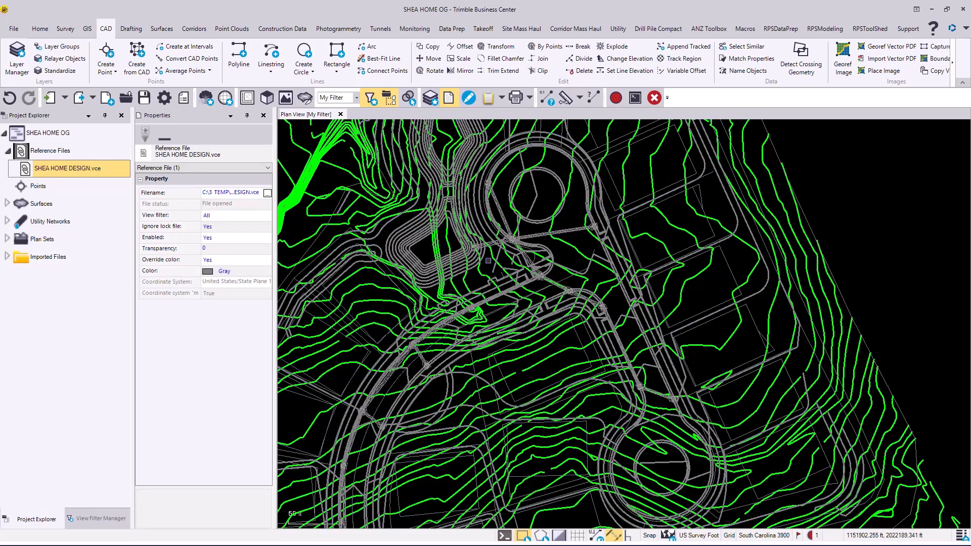
- Examine the context commands offered for the blue square polyline in the empty area east of the contours
{"action": "scroll", "coordinate": [588, 273], "scroll_direction": "down", "scroll_amount": 1}
{"action": "scroll", "coordinate": [589, 273], "scroll_direction": "down", "scroll_amount": 3}
{"action": "mouse_move", "coordinate": [588, 273]}
{"action": "middle_mouse_down"}
{"action": "mouse_move", "coordinate": [597, 245]}
{"action": "mouse_move", "coordinate": [603, 289]}
{"action": "middle_mouse_up"}
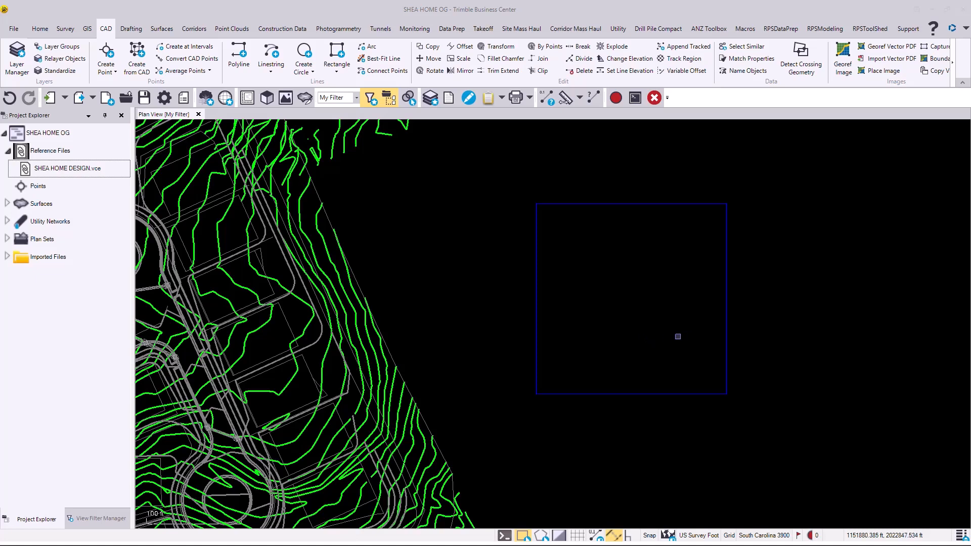
{"action": "left_click", "coordinate": [535, 329]}
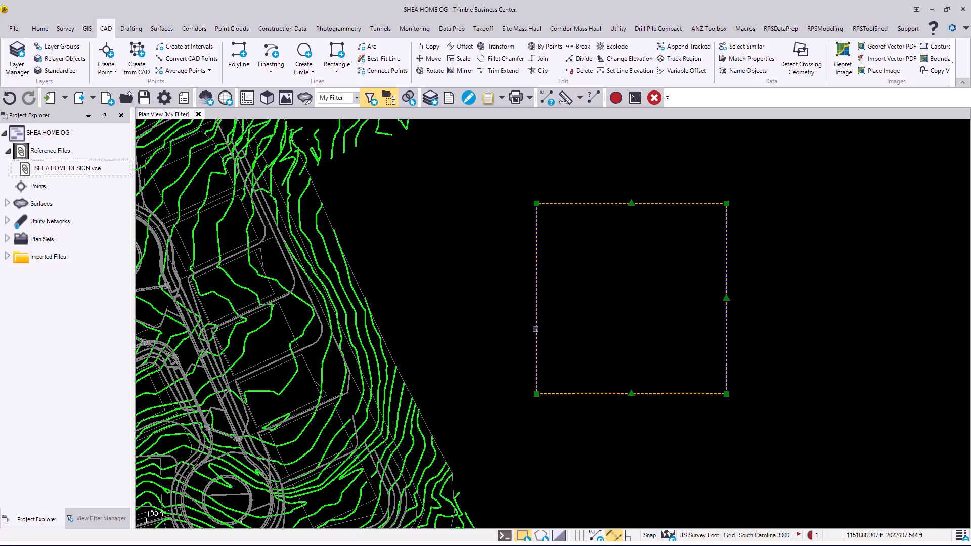
{"action": "right_click", "coordinate": [535, 328]}
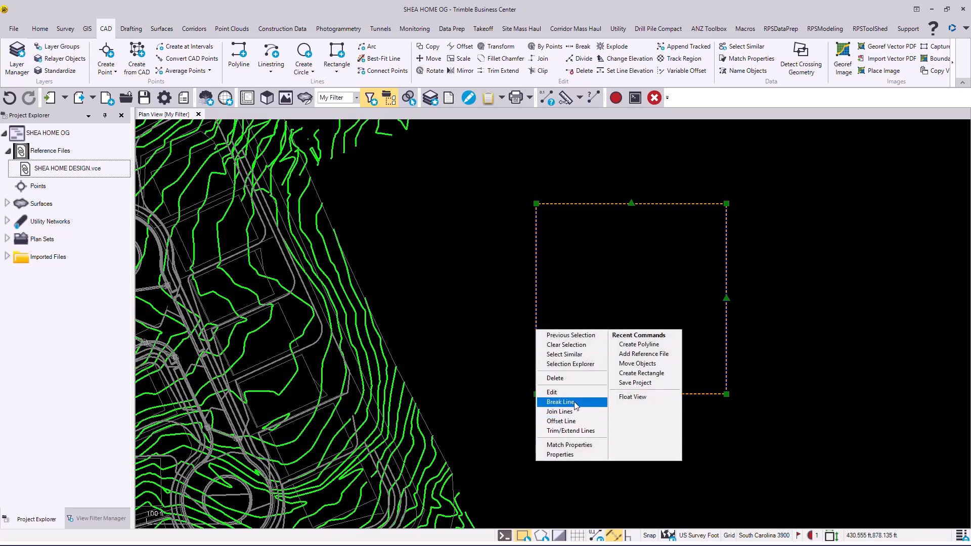
{"action": "left_click", "coordinate": [567, 302]}
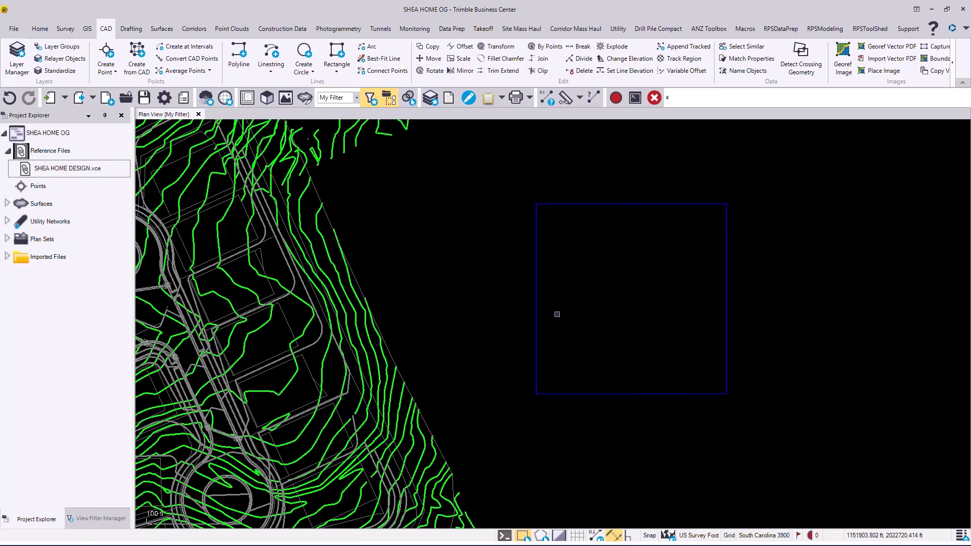
{"action": "left_click", "coordinate": [535, 327]}
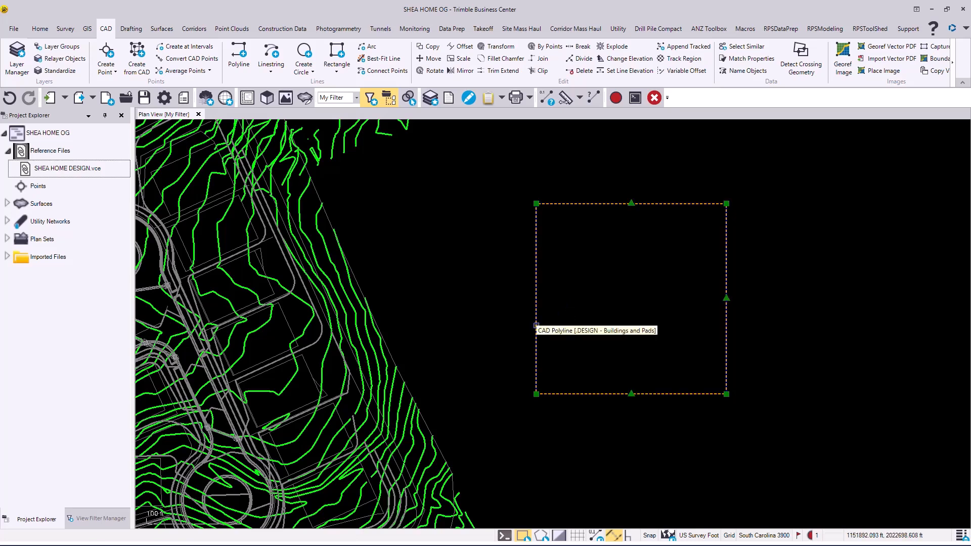
{"action": "right_click", "coordinate": [536, 326]}
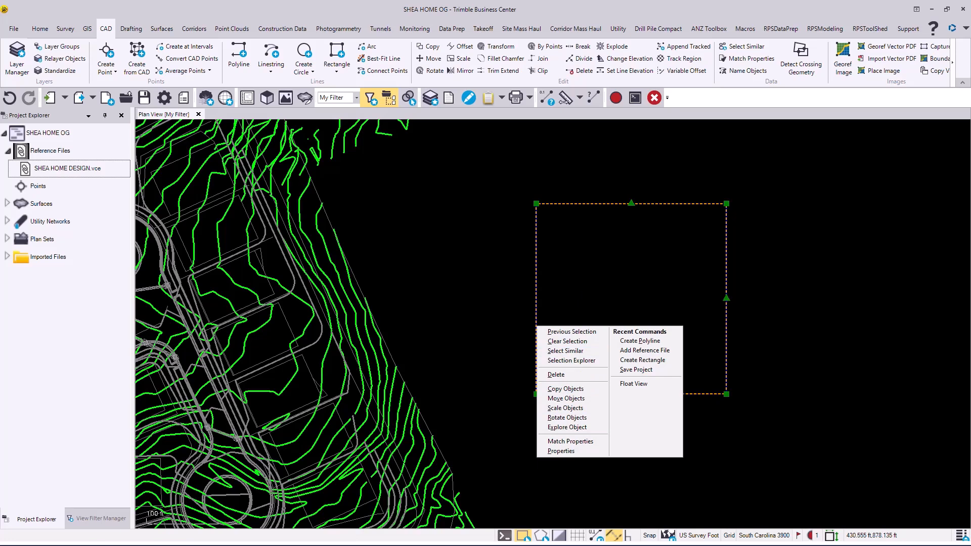
{"action": "left_click", "coordinate": [574, 274]}
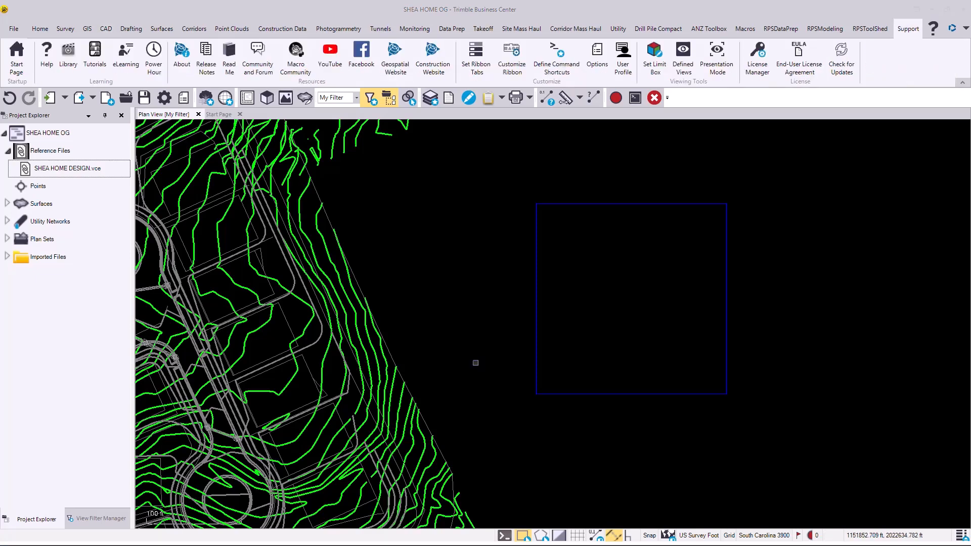
- View the recent projects on the start page and the project file commands
{"action": "left_click", "coordinate": [216, 114]}
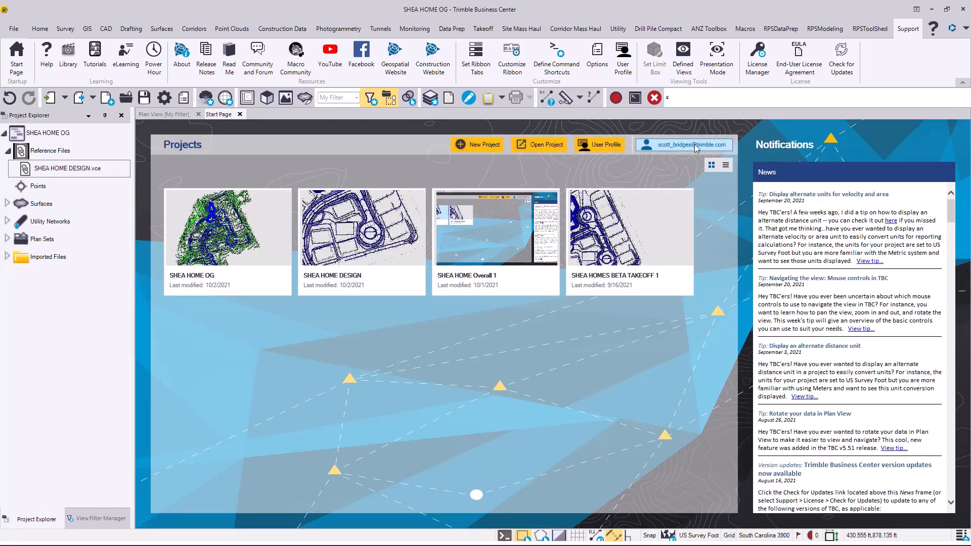
{"action": "left_click", "coordinate": [13, 29]}
{"action": "left_click", "coordinate": [31, 56]}
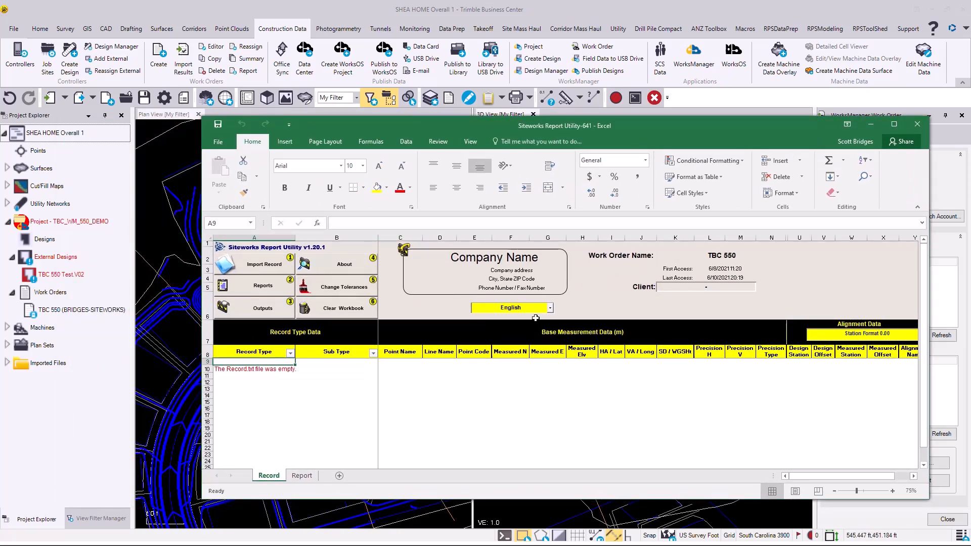
- Review the Report sheet of the Siteworks Report Utility workbook in Excel, and minimize the workbook window
{"action": "left_click", "coordinate": [302, 476]}
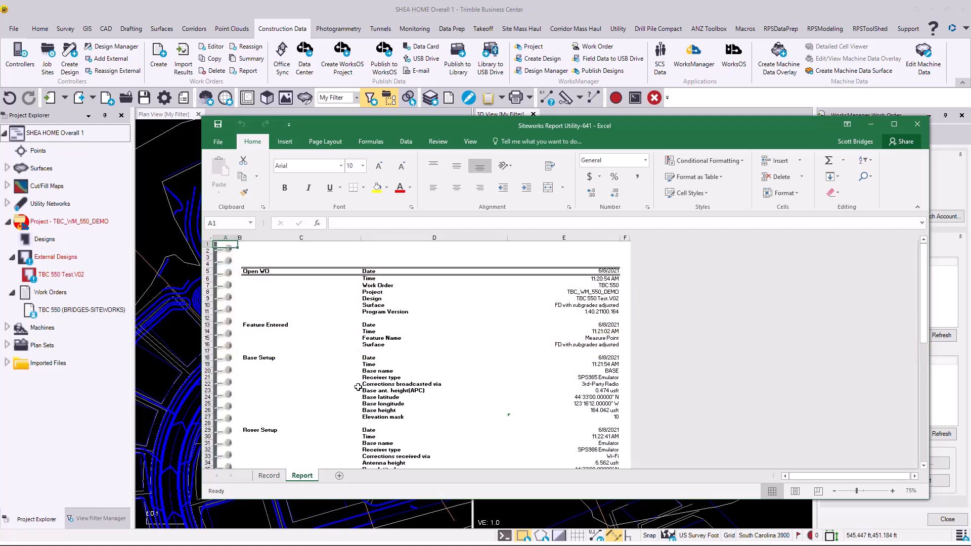
{"action": "scroll", "coordinate": [358, 387], "scroll_direction": "down", "scroll_amount": 4}
{"action": "scroll", "coordinate": [358, 387], "scroll_direction": "up", "scroll_amount": 4}
{"action": "left_click", "coordinate": [870, 124]}
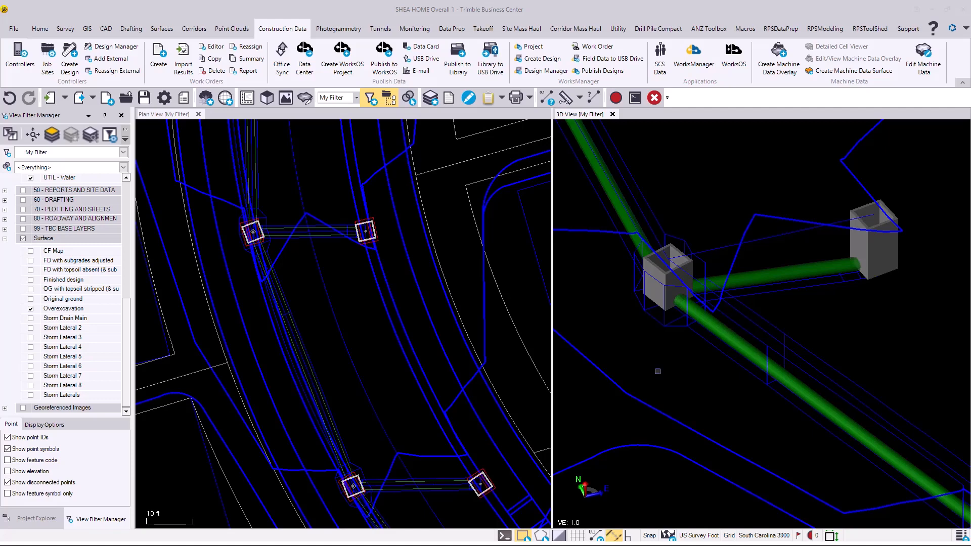
- Set the transparency of storm pipe CB103-CB112 to 20 and clear the selection
{"action": "left_click", "coordinate": [766, 268]}
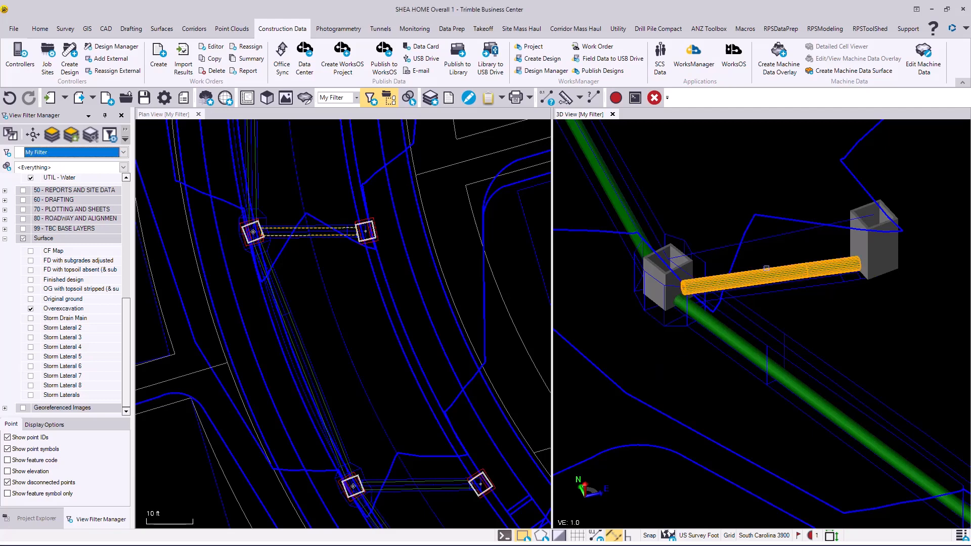
{"action": "right_click", "coordinate": [765, 269]}
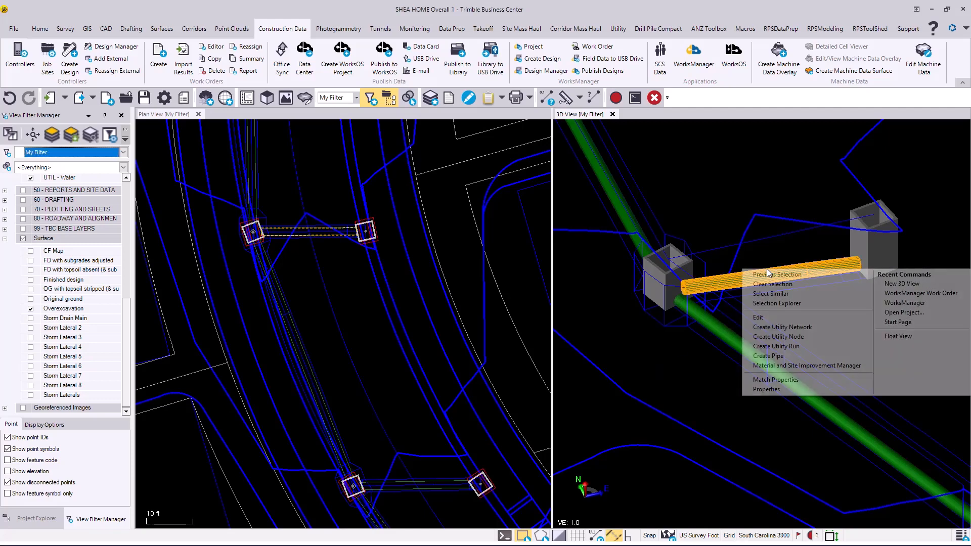
{"action": "left_click", "coordinate": [778, 389]}
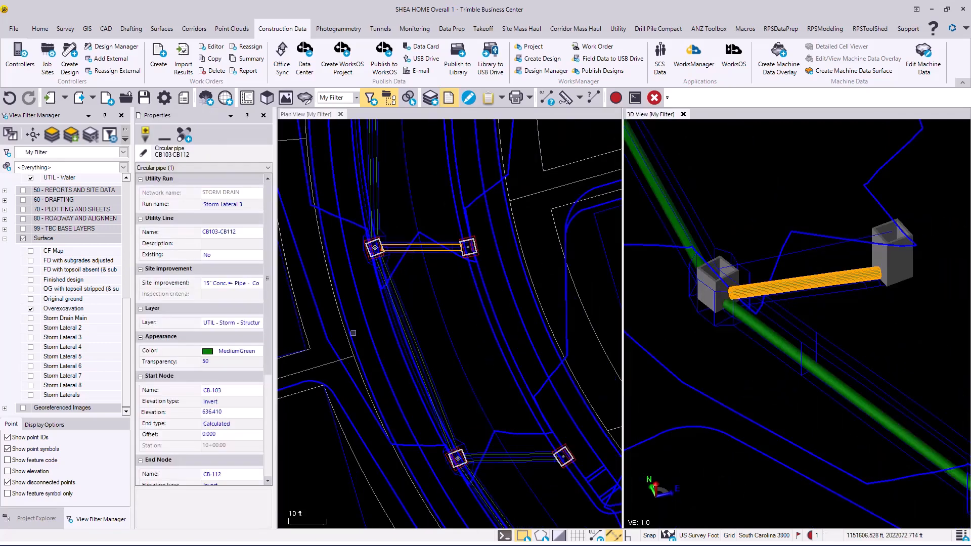
{"action": "left_click", "coordinate": [222, 365]}
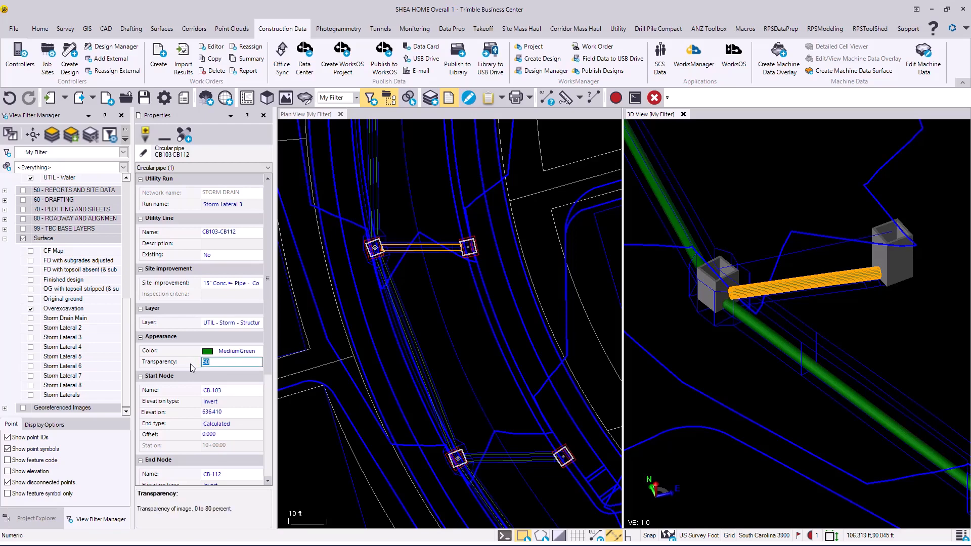
{"action": "type", "text": "20"}
{"action": "key", "text": "Return"}
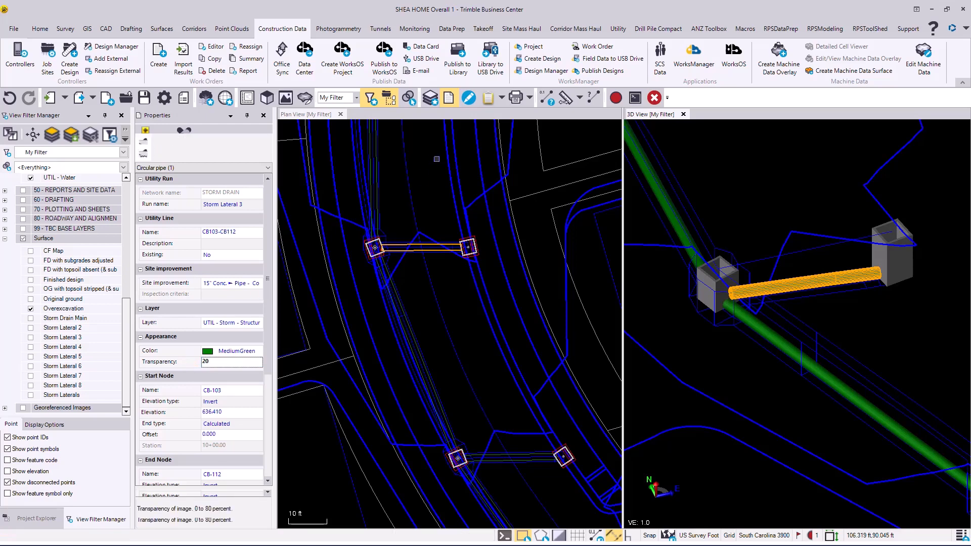
{"action": "left_click", "coordinate": [890, 333]}
{"action": "scroll", "coordinate": [754, 302], "scroll_direction": "up", "scroll_amount": 2}
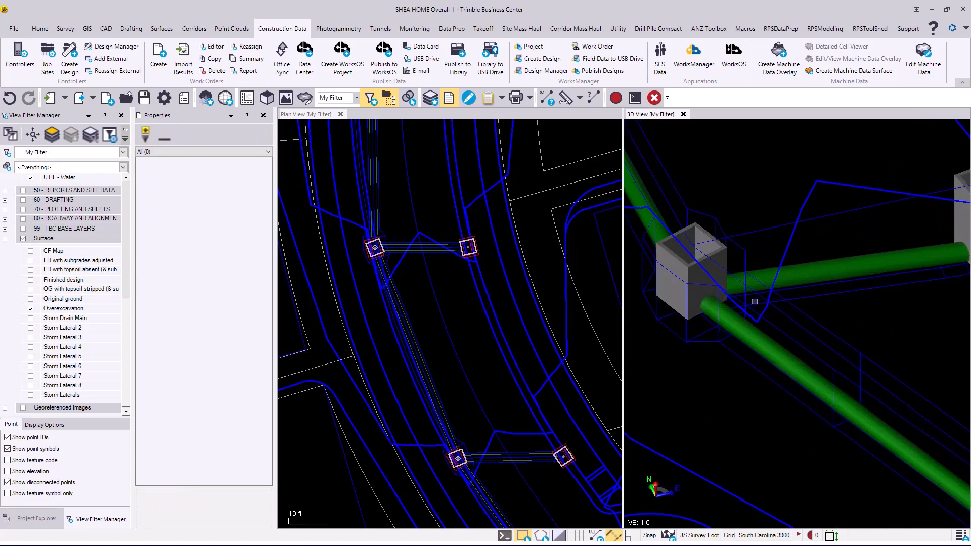
- Set the transparency of storm pipe CB103-CB112 to 85, clear the selection, and inspect the pipe in 3D
{"action": "middle_click_drag", "start_coordinate": [770, 290], "coordinate": [682, 277]}
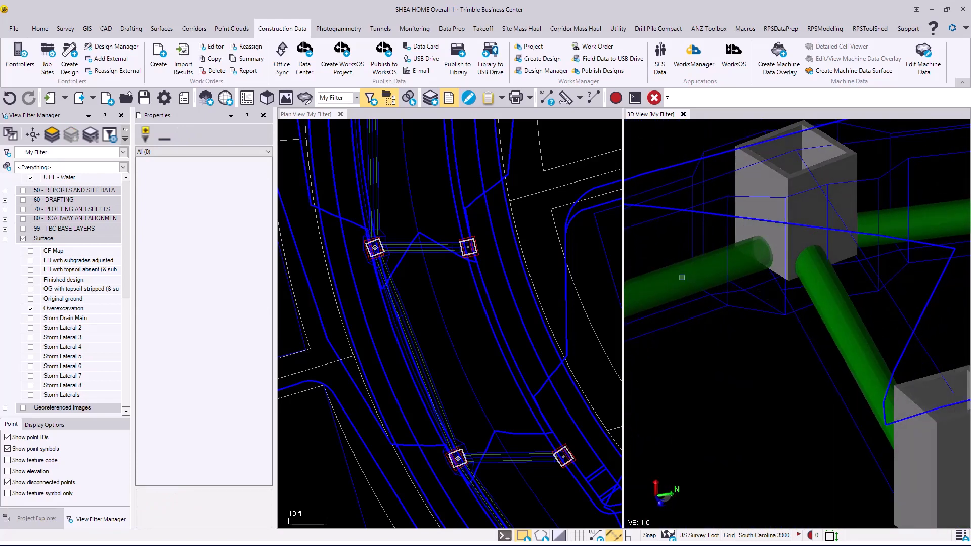
{"action": "left_click", "coordinate": [819, 314]}
{"action": "right_click", "coordinate": [821, 316]}
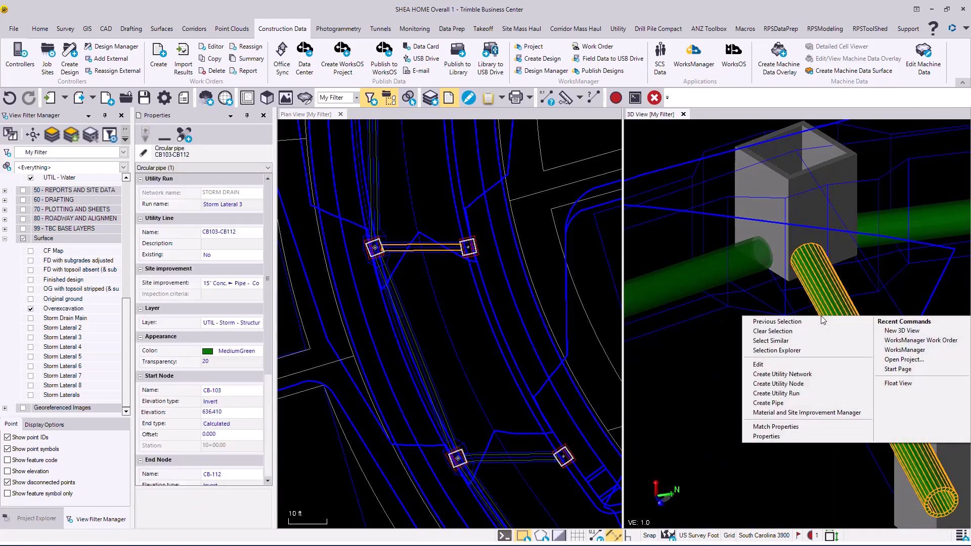
{"action": "left_click", "coordinate": [224, 365]}
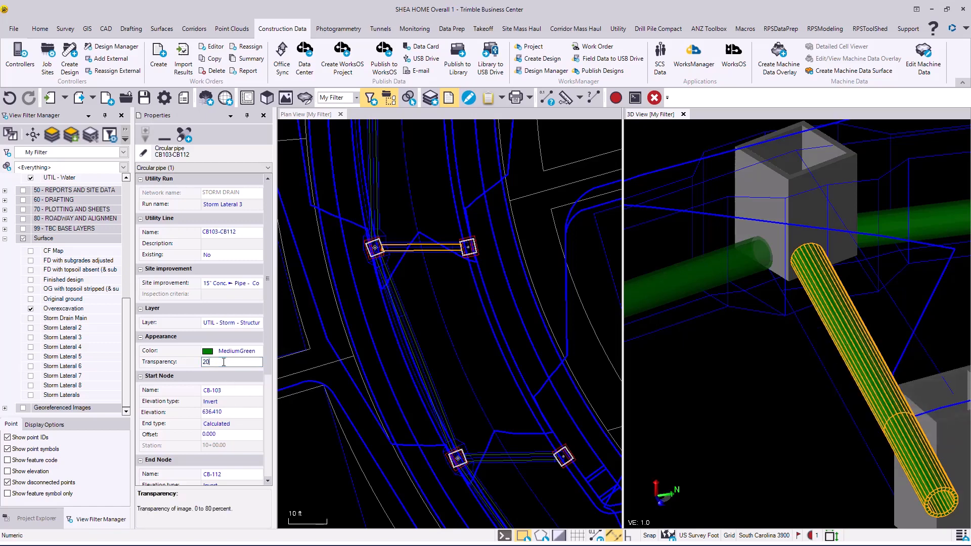
{"action": "left_click", "coordinate": [189, 365]}
{"action": "type", "text": "85"}
{"action": "key", "text": "Return"}
{"action": "left_click", "coordinate": [782, 412]}
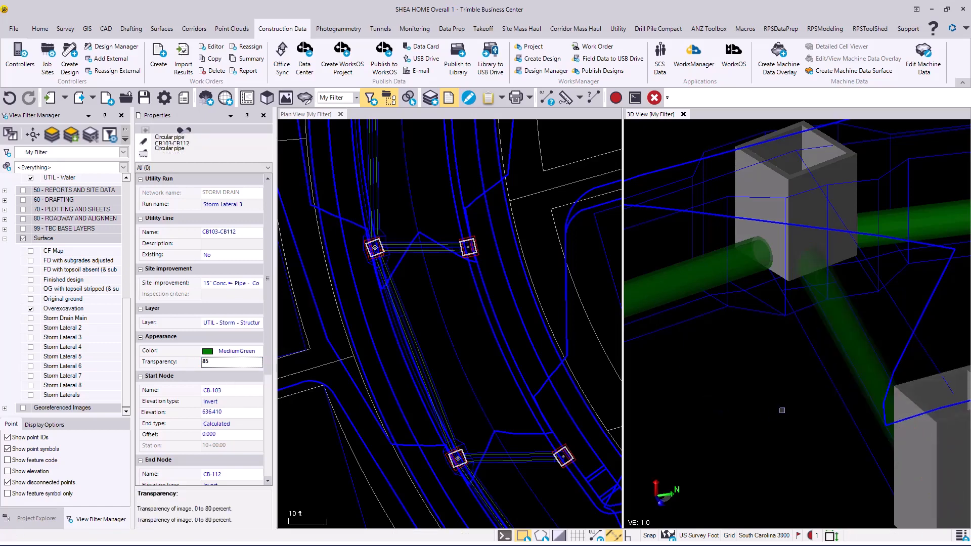
{"action": "middle_click_drag", "start_coordinate": [807, 322], "coordinate": [766, 294]}
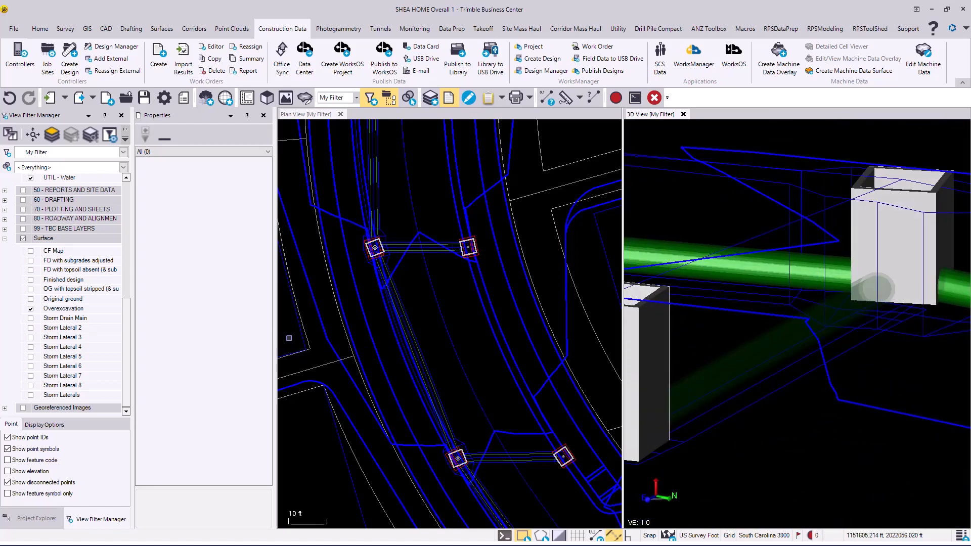
{"action": "left_click", "coordinate": [774, 336]}
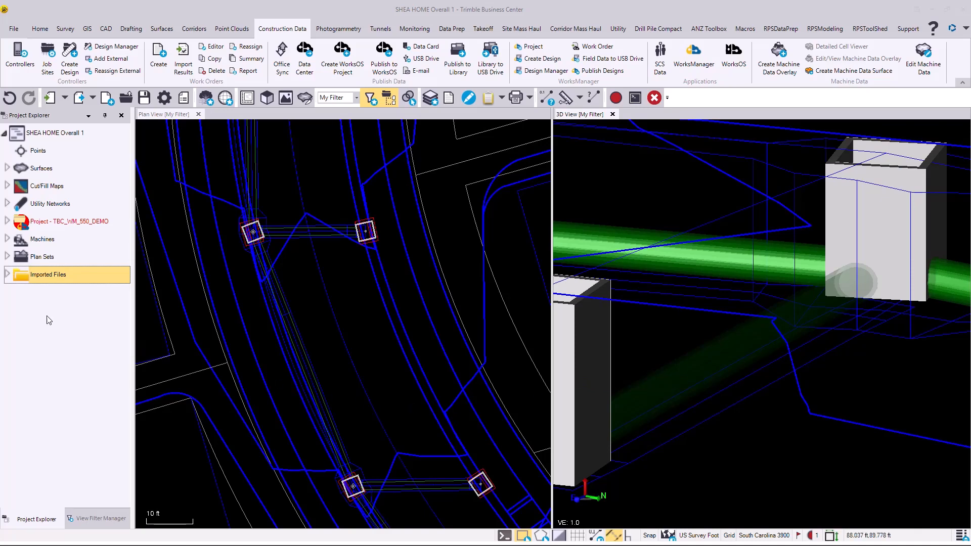
- Expand the Imported Files folder in the project tree and show its context commands for sorting the files
{"action": "left_click", "coordinate": [8, 275]}
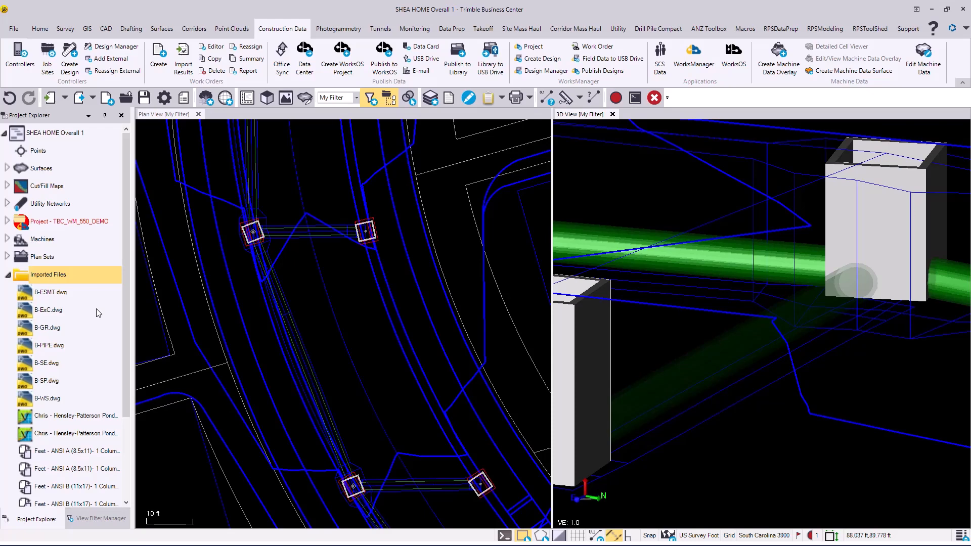
{"action": "right_click", "coordinate": [51, 275]}
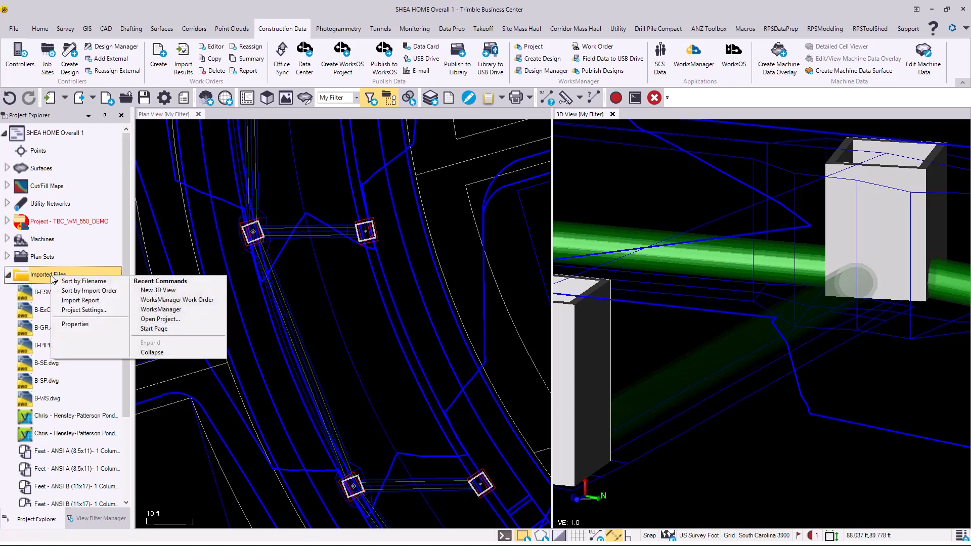